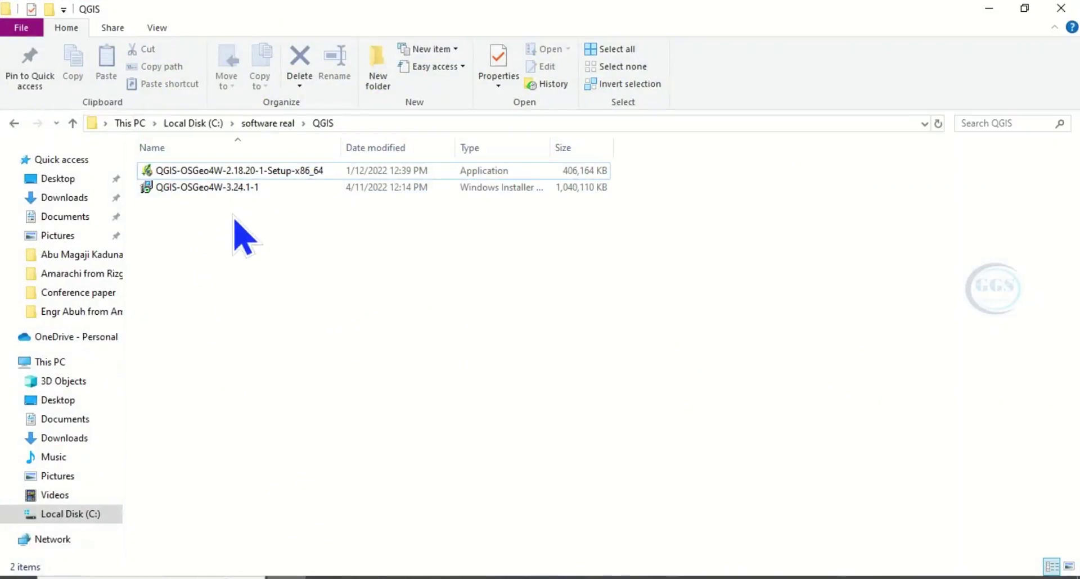
- Select the QGIS-OSGeo4W-3.24.1-1 installer package in the QGIS software folder
left_click(219, 188)
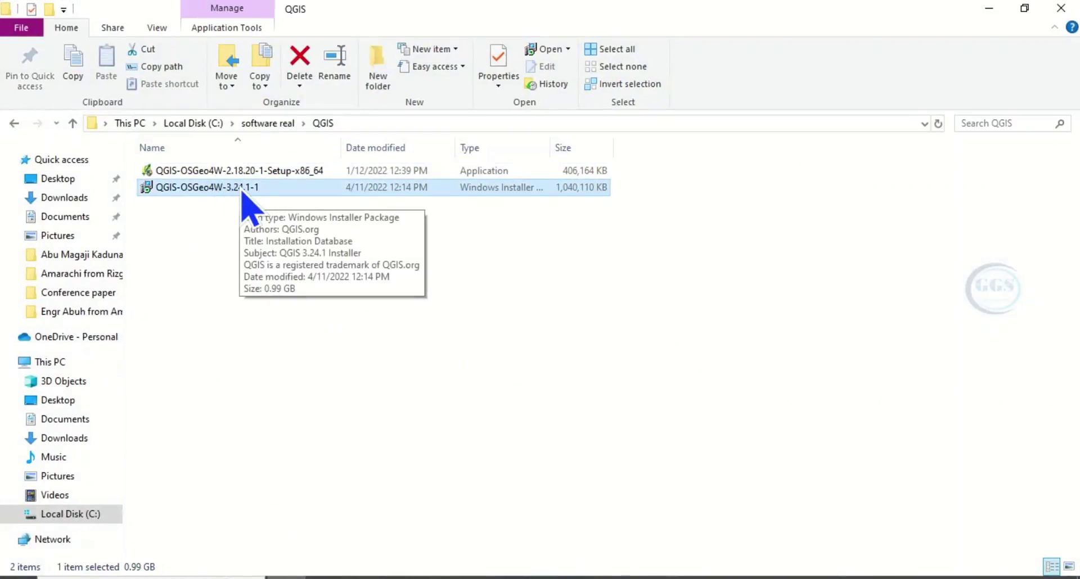
- Launch the QGIS 3.24.1 MSI installer and move past the Setup Wizard welcome page
double_click(241, 188)
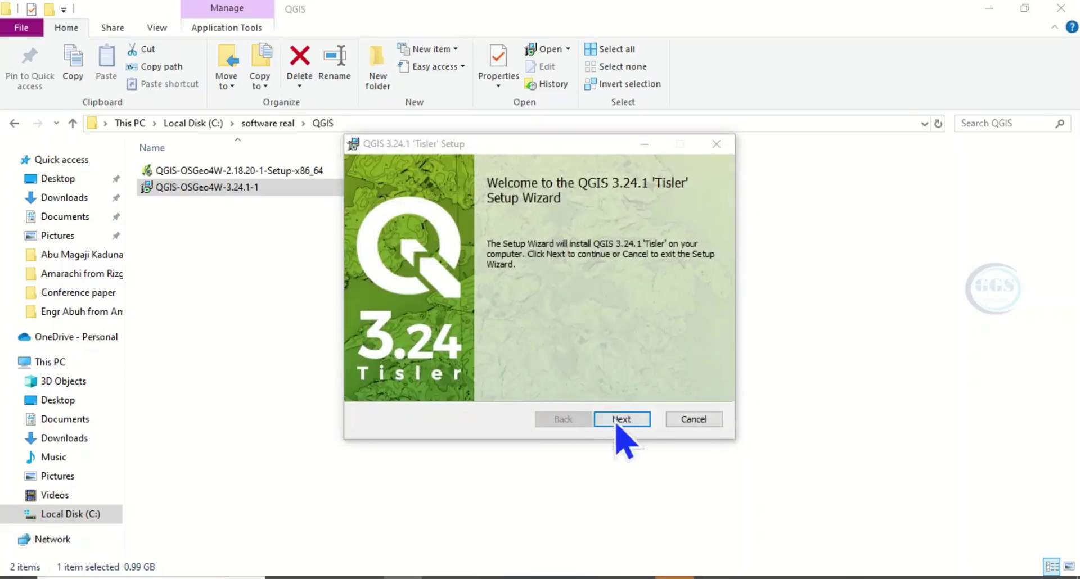
left_click(610, 426)
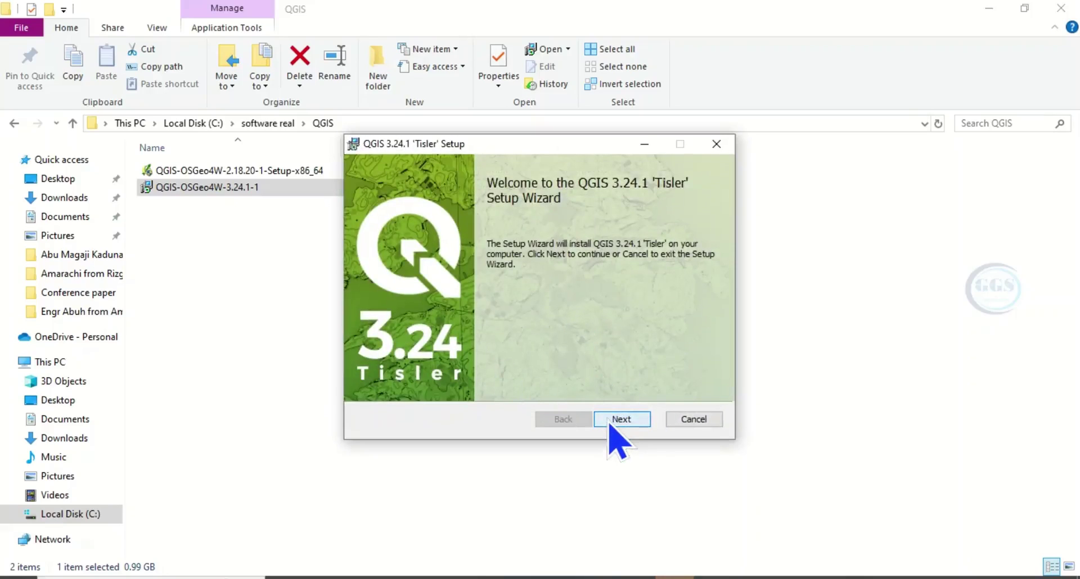
left_click(610, 425)
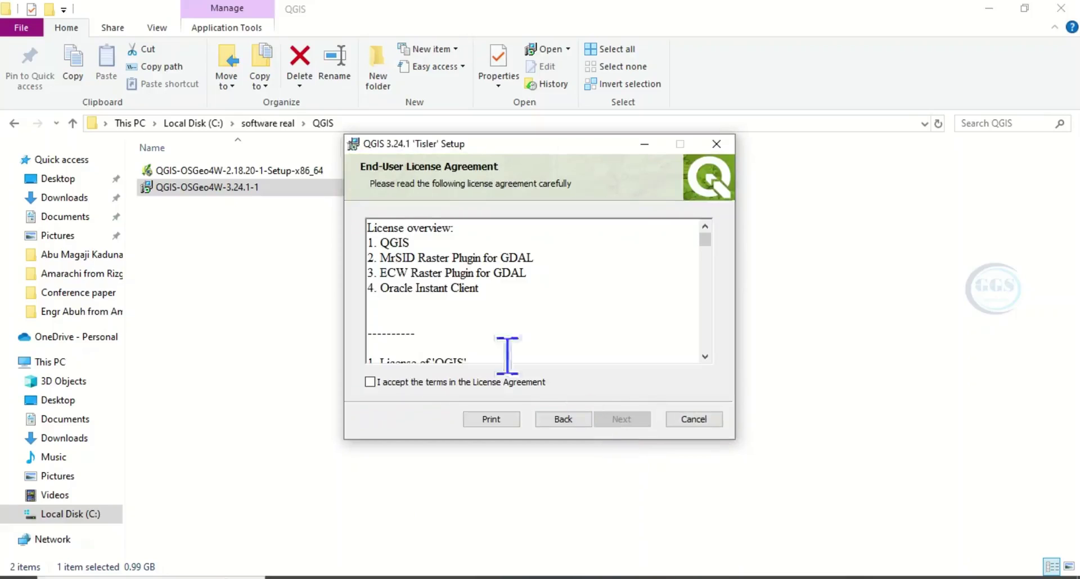
- Accept the license terms and keep the default C:\Program Files\QGIS 3.24.1 destination
scroll(456, 289, "down", 3)
scroll(453, 281, "down", 3)
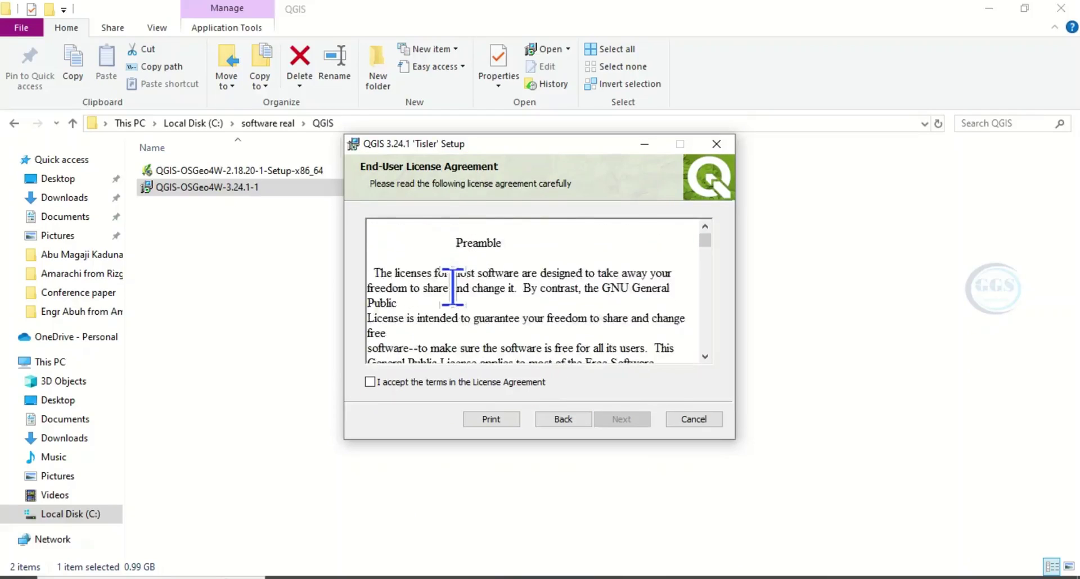
scroll(467, 294, "down", 3)
scroll(466, 294, "down", 3)
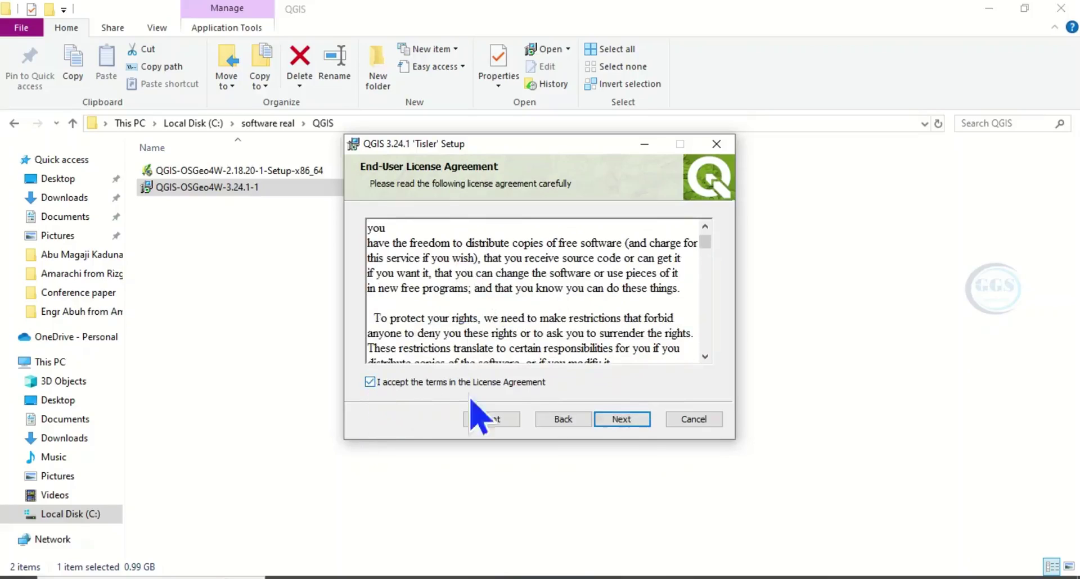
left_click(623, 421)
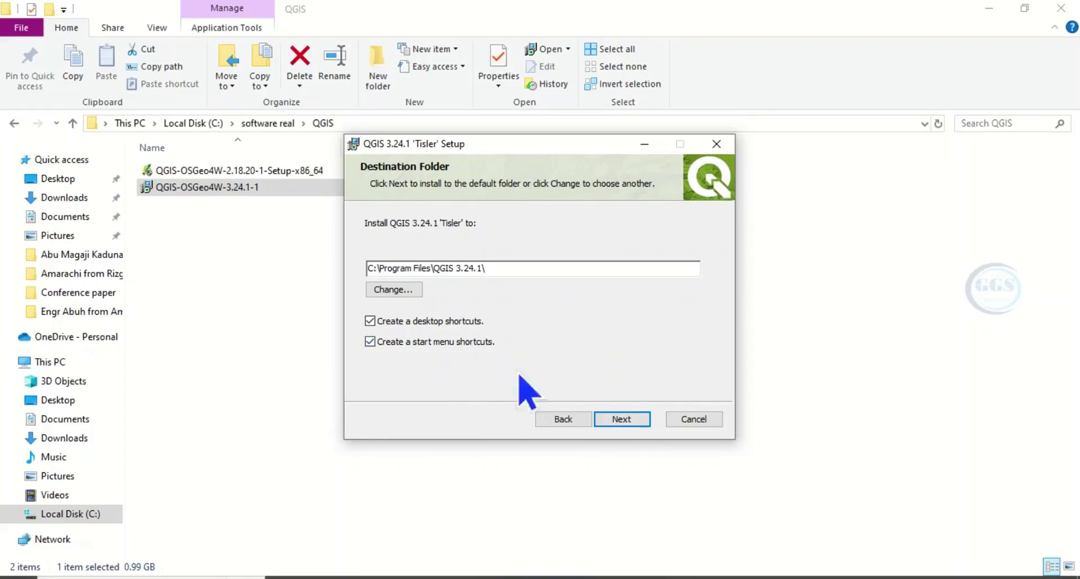
left_click(623, 422)
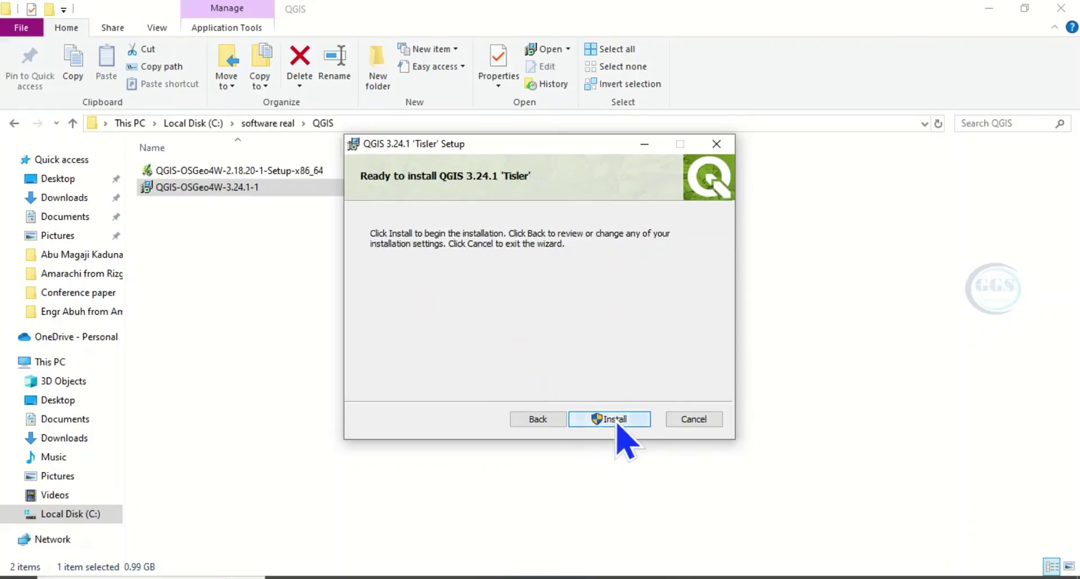
- Install QGIS 3.24.1 'Tisler' and wait for the Completed setup page
left_click(617, 424)
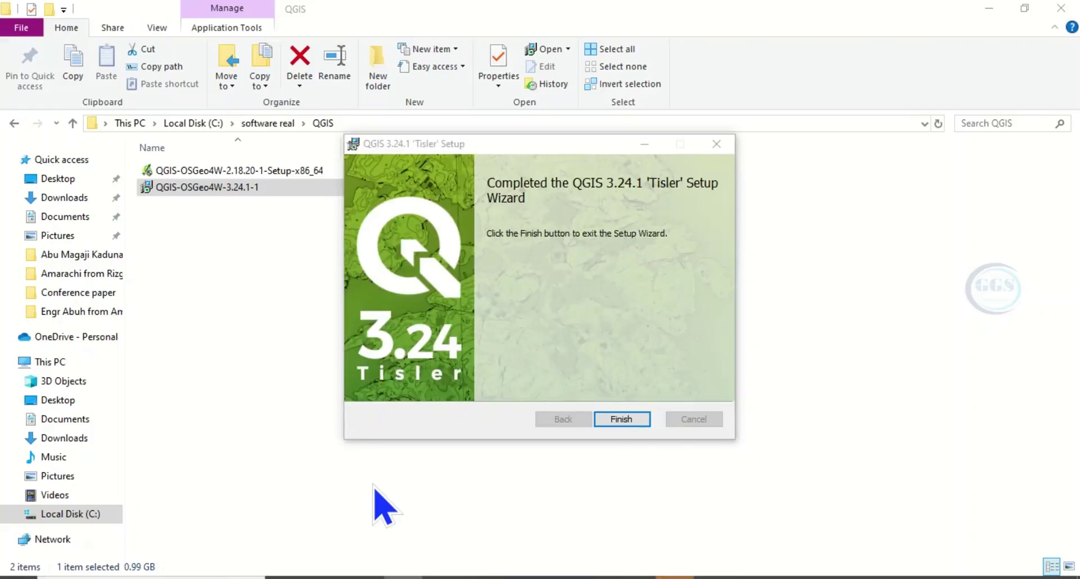
- Finish setup, close the installer folder, and launch QGIS Desktop 3.24.1 from its shortcuts folder
left_click(622, 419)
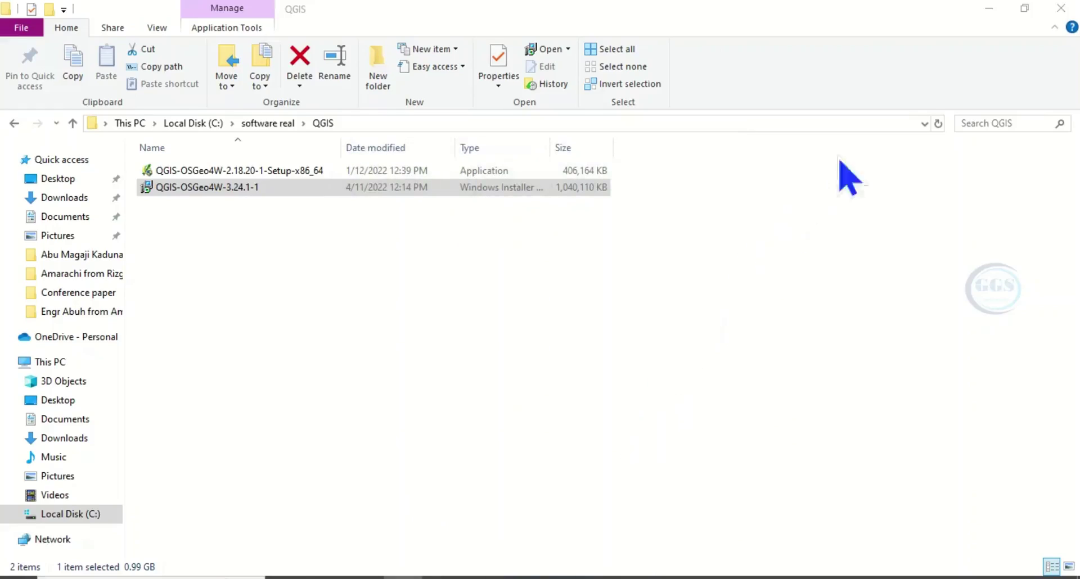
left_click(1059, 9)
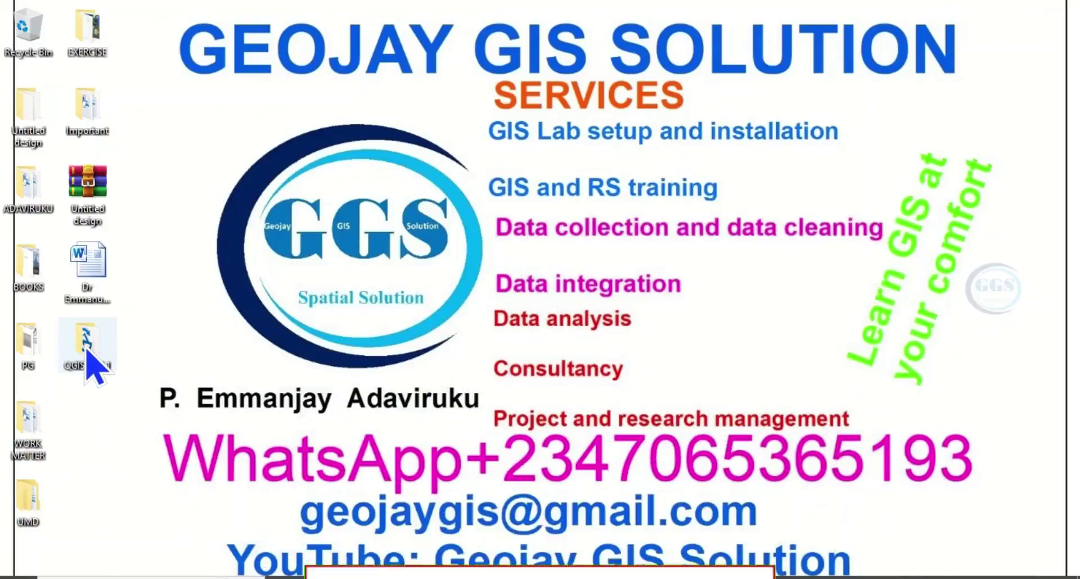
double_click(86, 344)
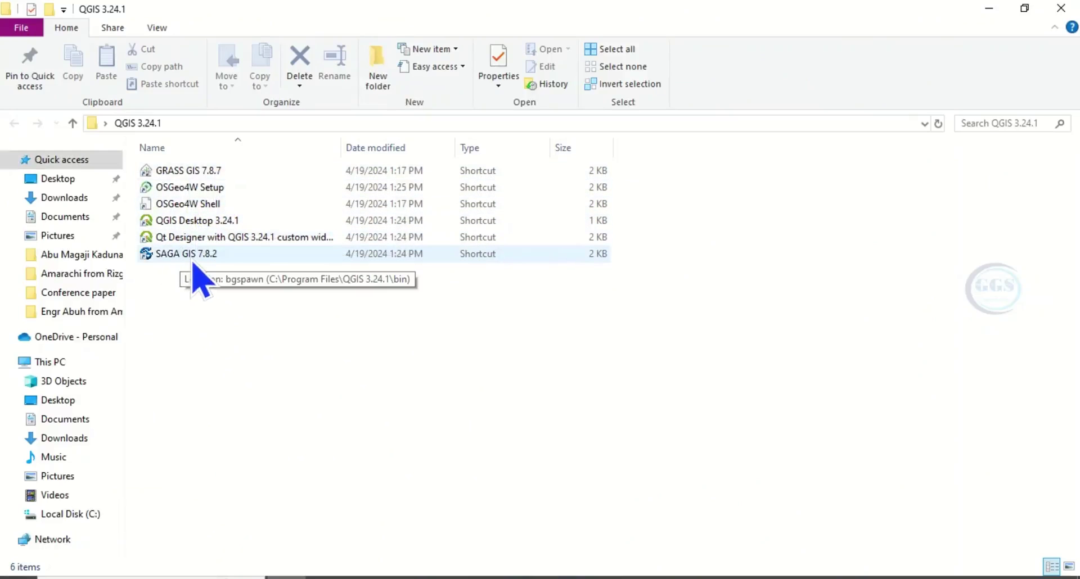
left_click(214, 221)
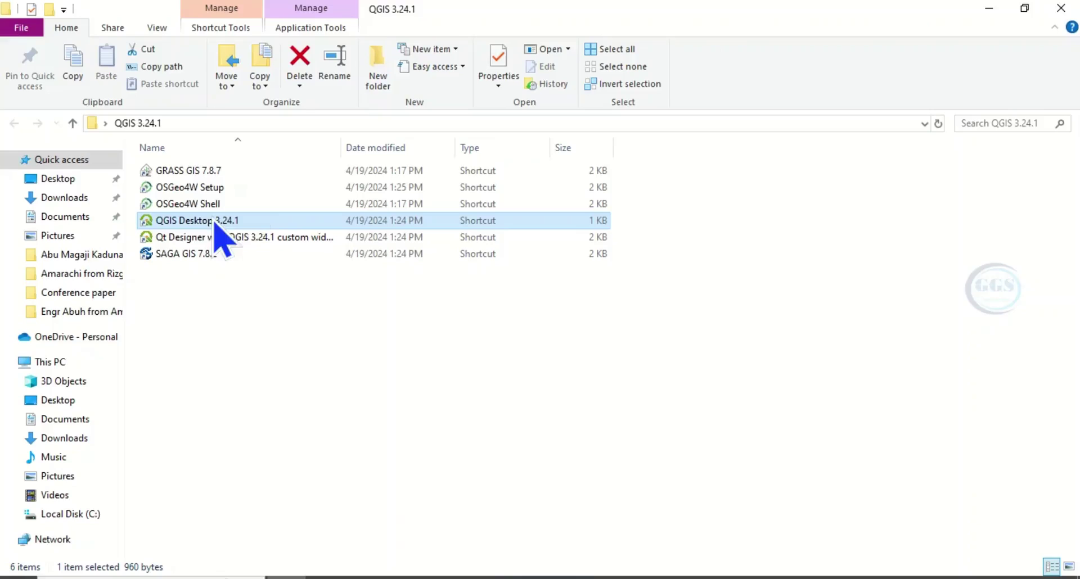
double_click(215, 222)
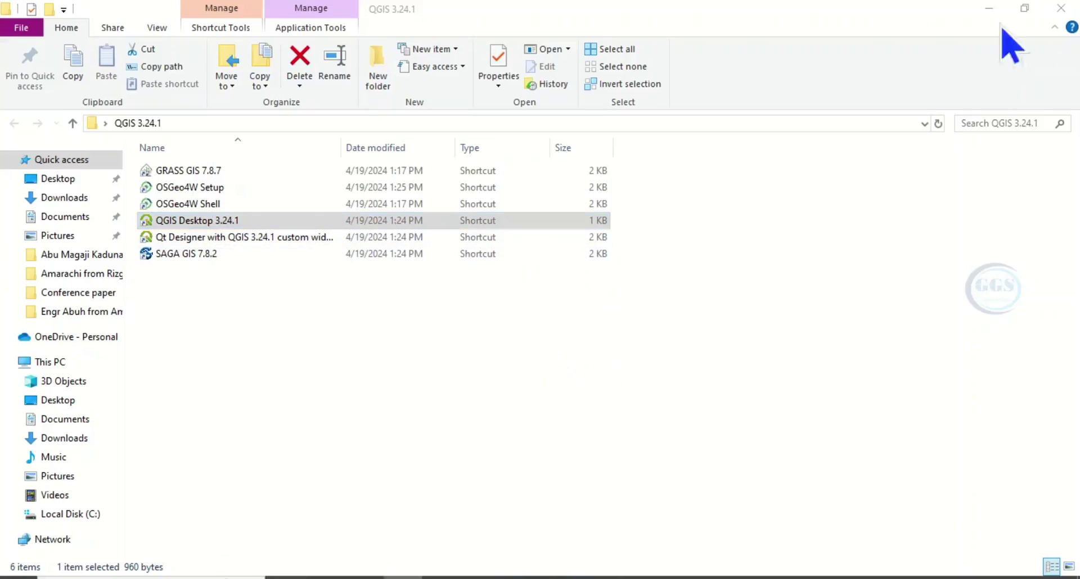
- Minimize Explorer and start a New Empty Project from the Project Templates list
left_click(989, 9)
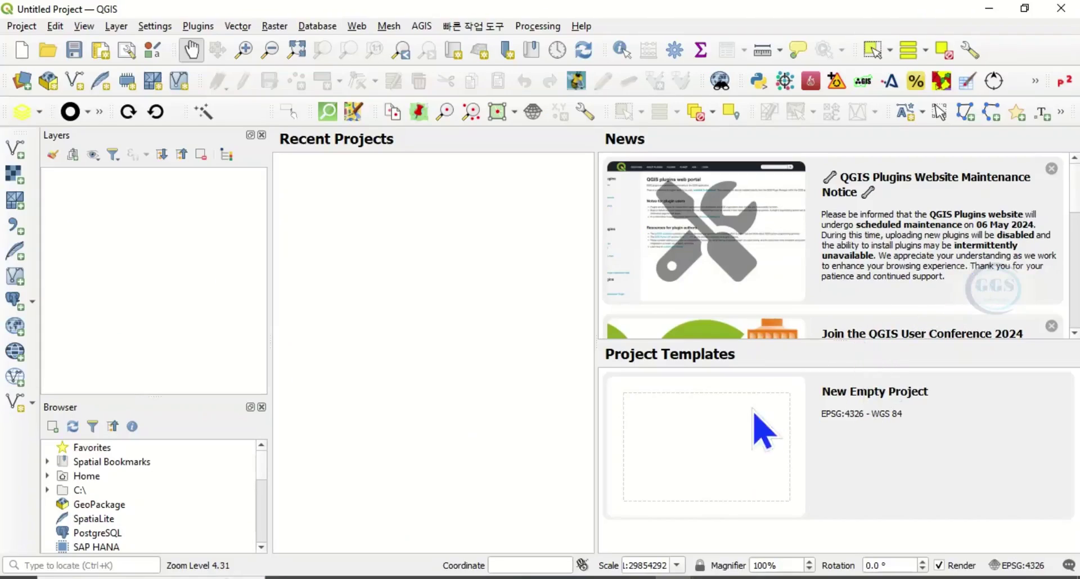
double_click(736, 417)
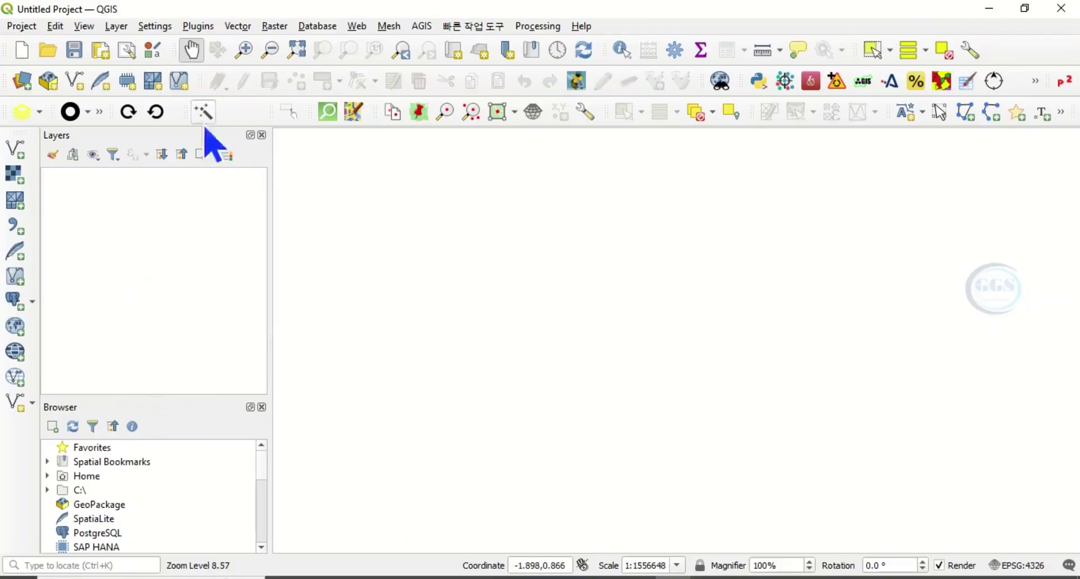
left_click(23, 27)
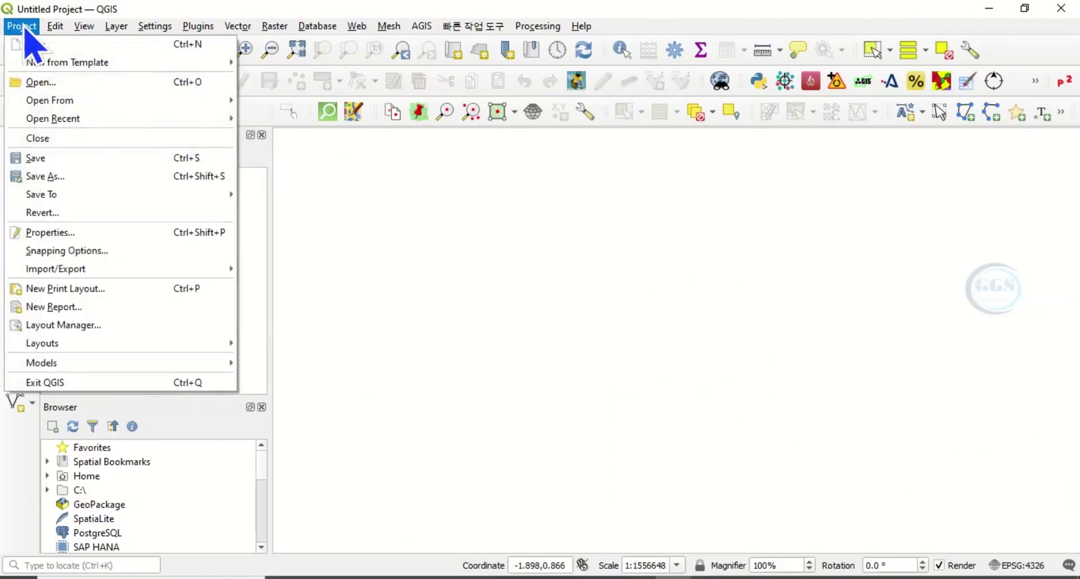